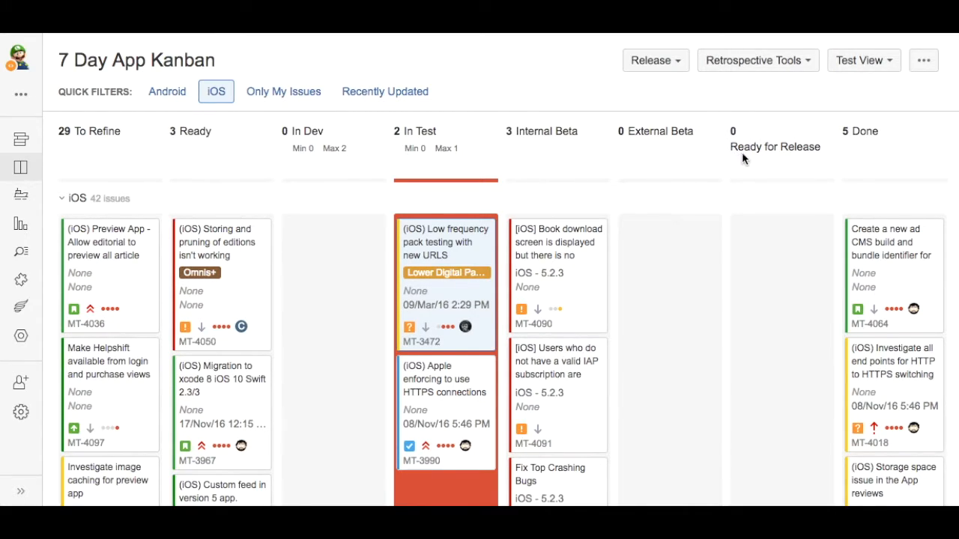
- View the release form for a new version and cancel it without releasing
click(678, 61)
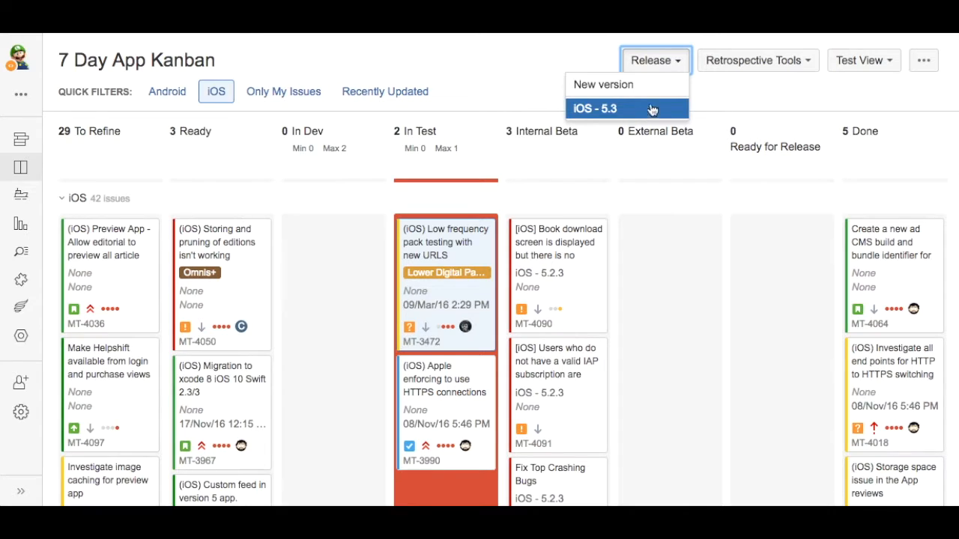
click(607, 85)
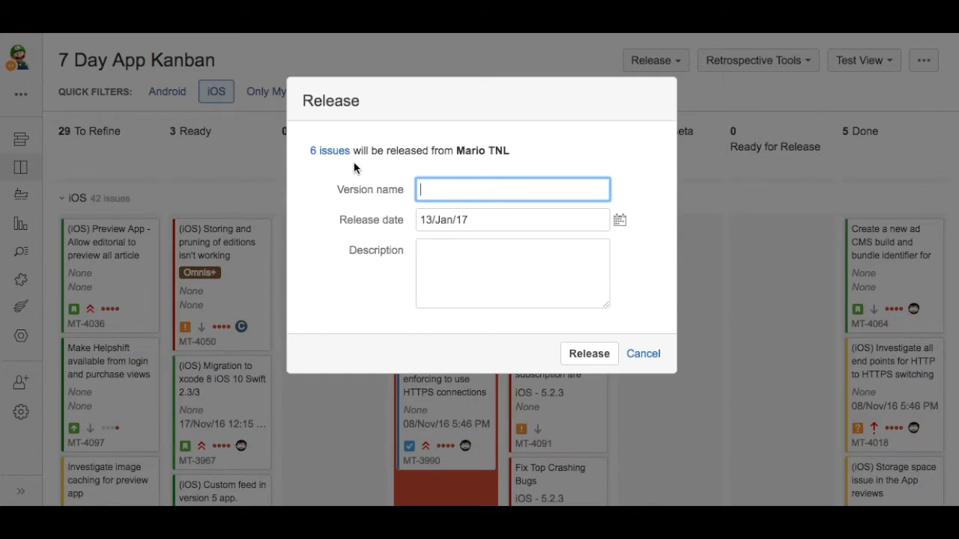
click(657, 356)
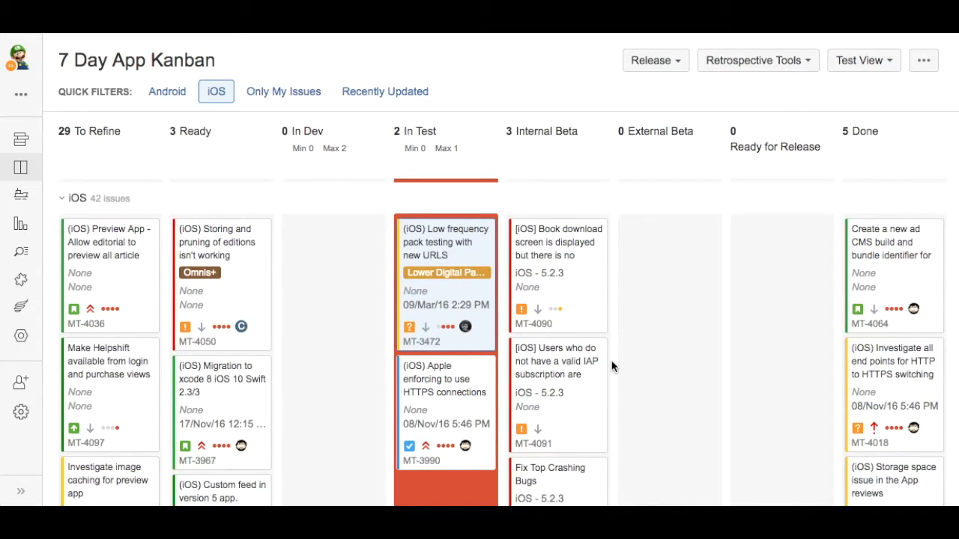
- Open the board's backlog and show its list of versions
click(19, 148)
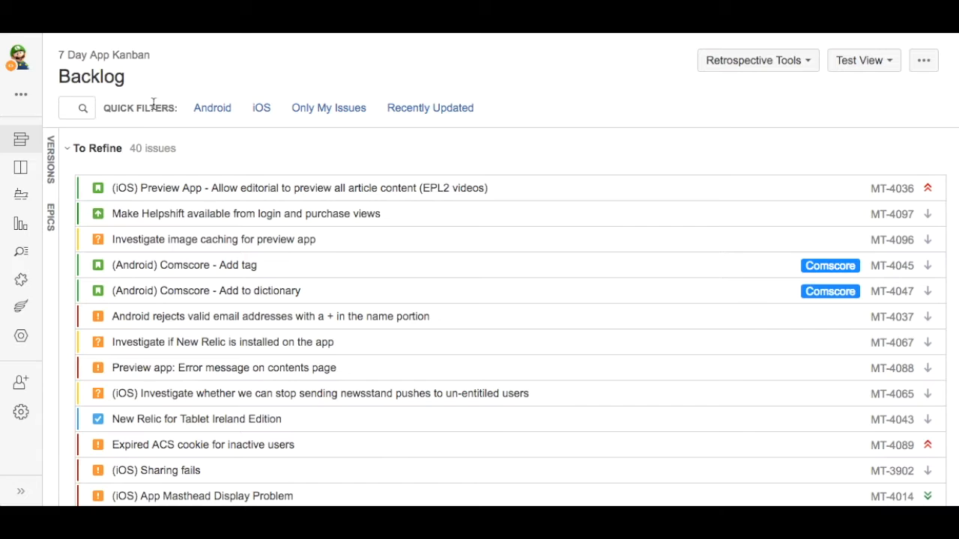
click(54, 173)
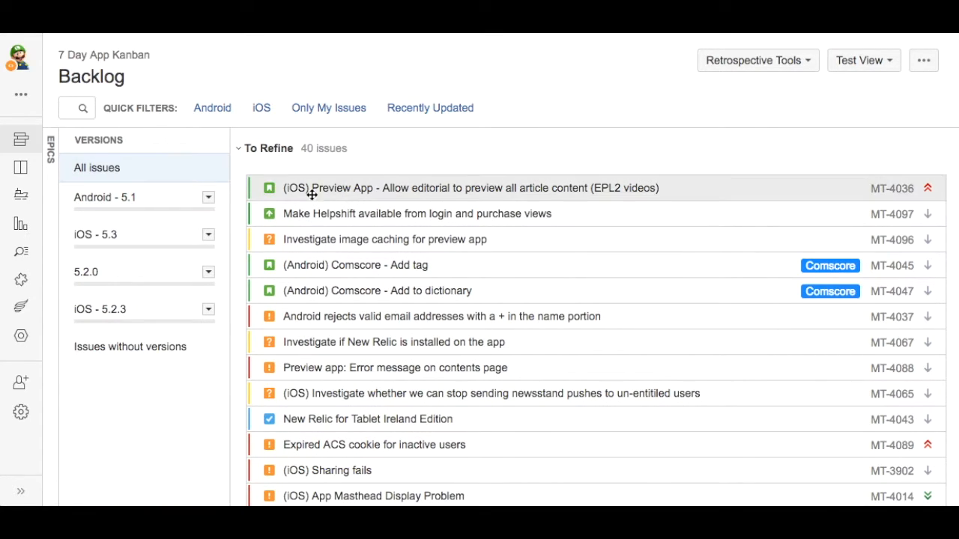
drag(505, 238, 447, 236)
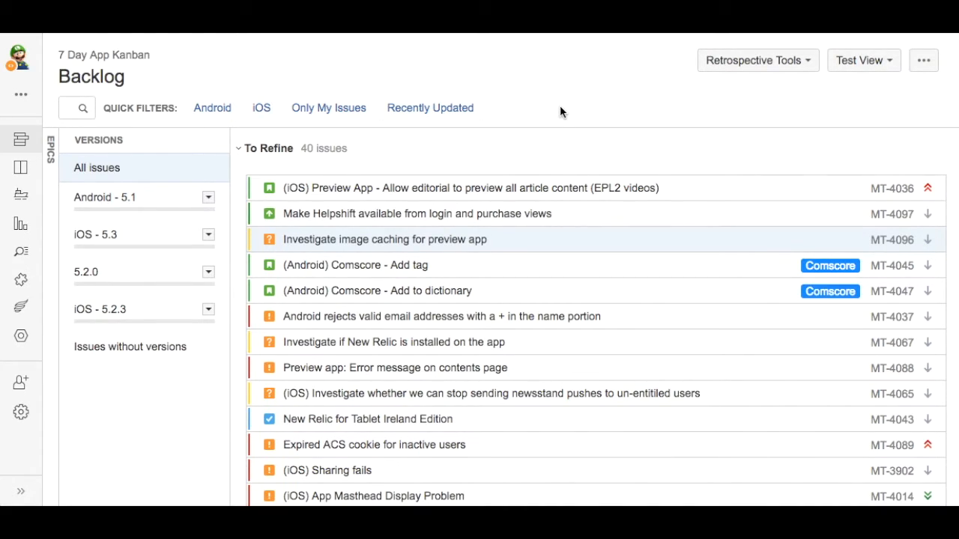
click(213, 142)
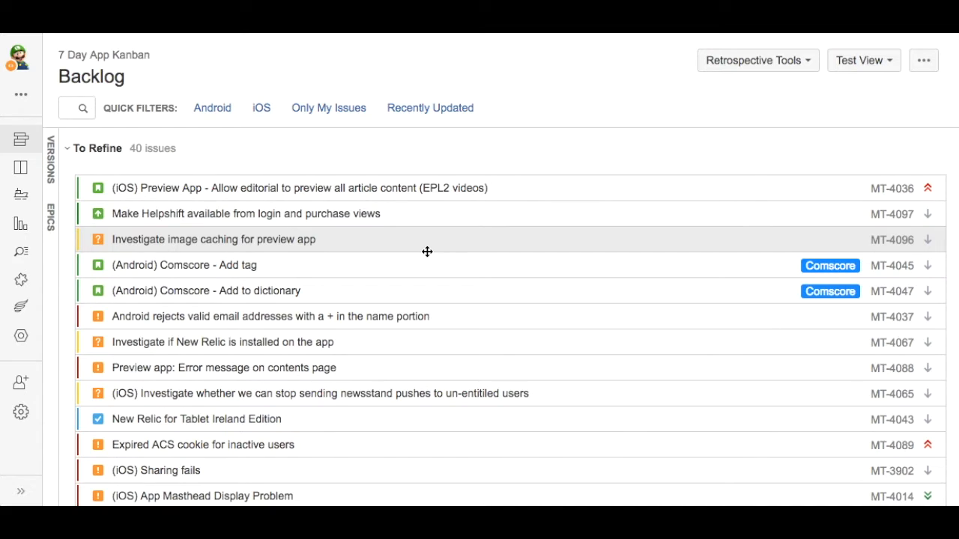
click(426, 247)
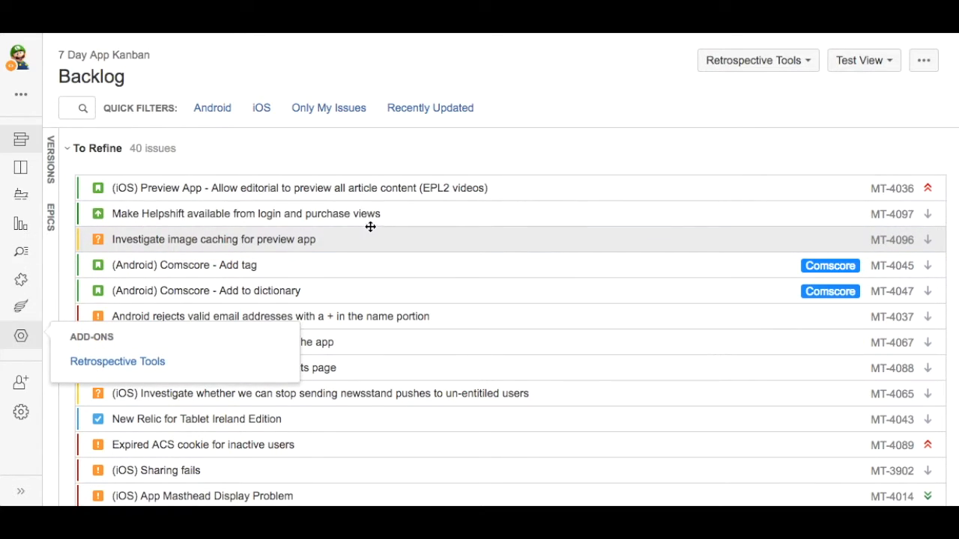
click(50, 159)
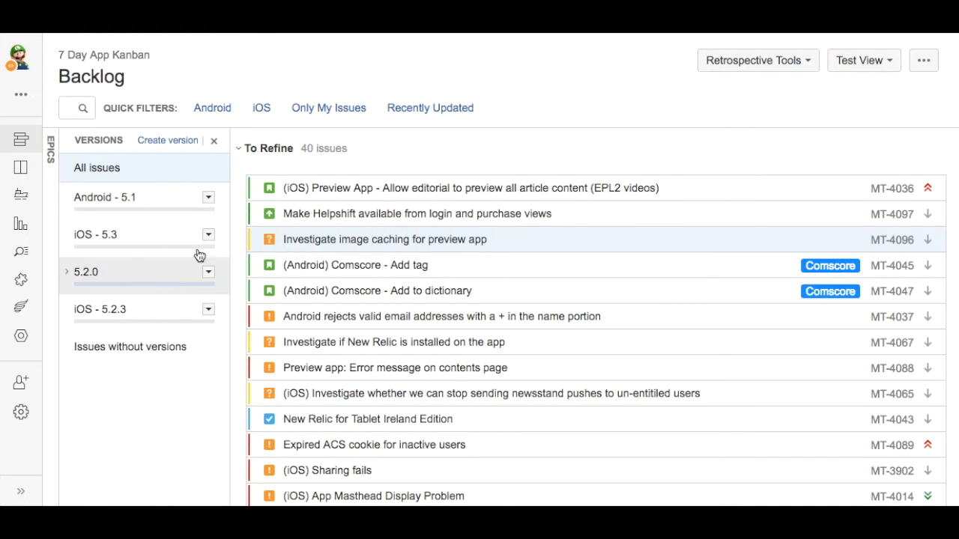
- Return to the Kanban board and set the Fix Version/s of the low frequency pack testing issue to a new version, ios - 5.2.4
click(21, 176)
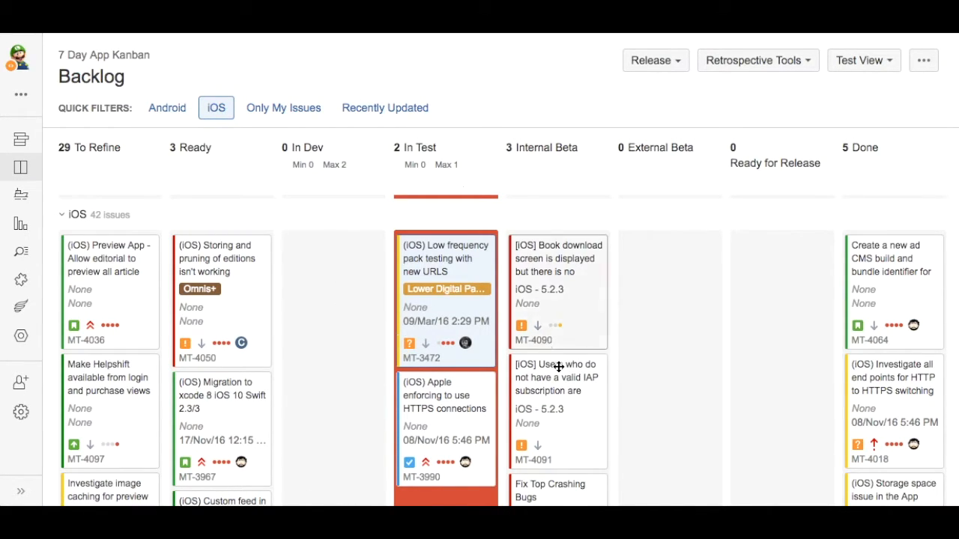
click(454, 271)
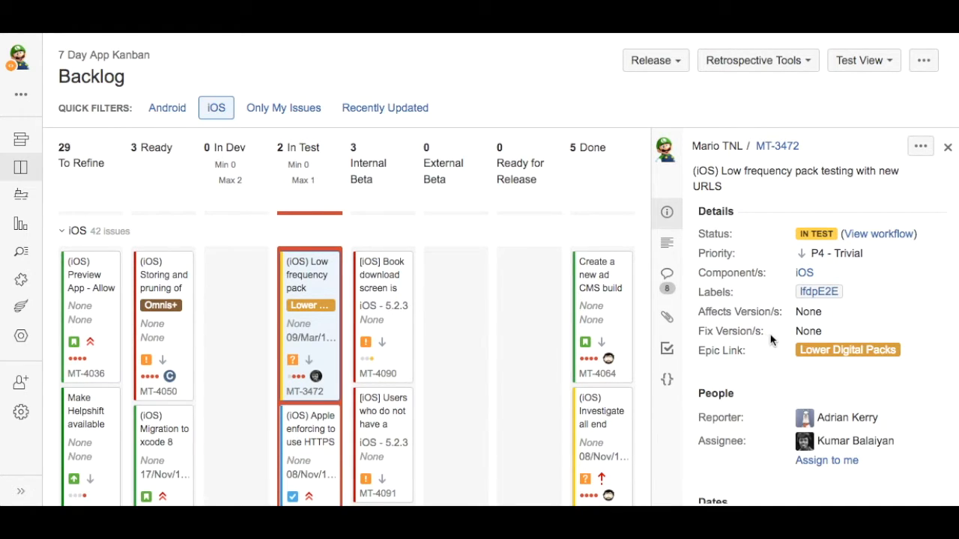
click(807, 329)
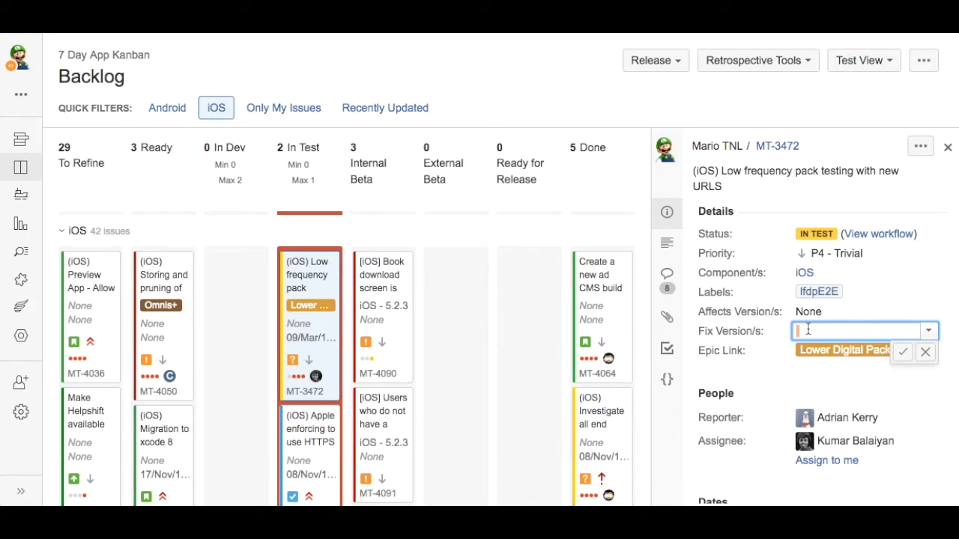
text(ios)
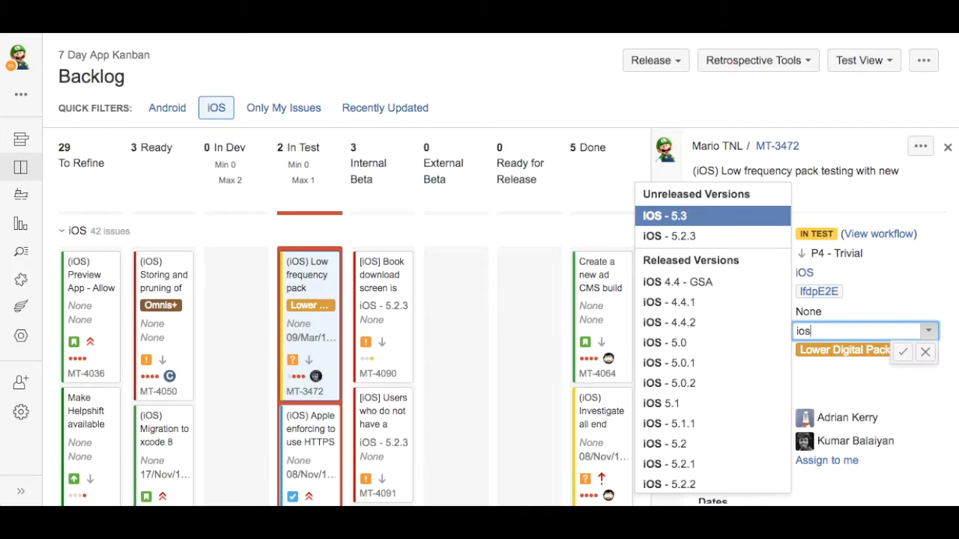
text( -5)
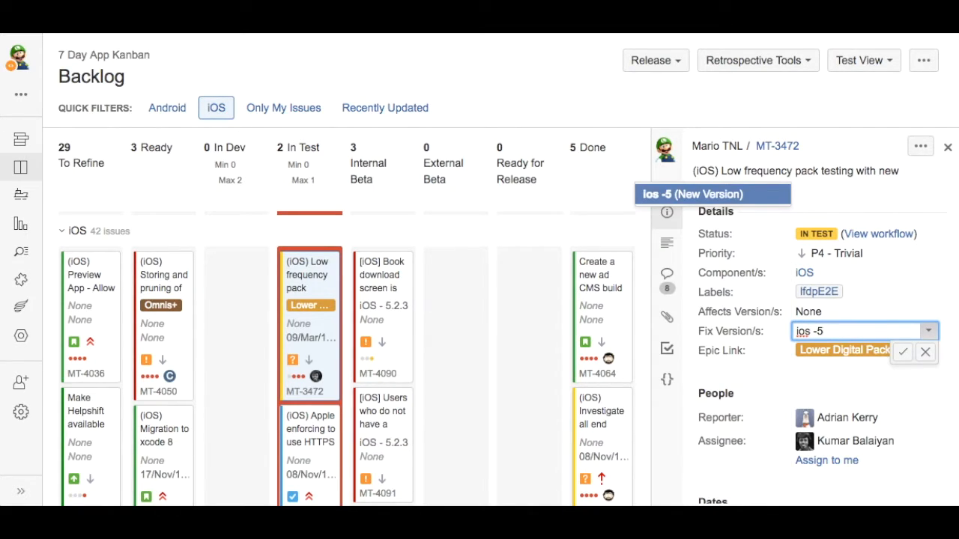
key(BackSpace)
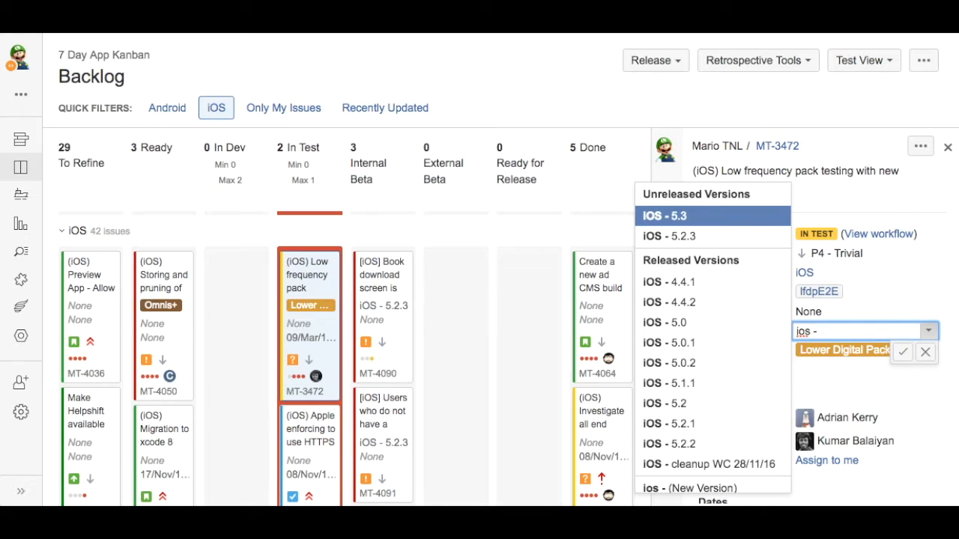
text(5)
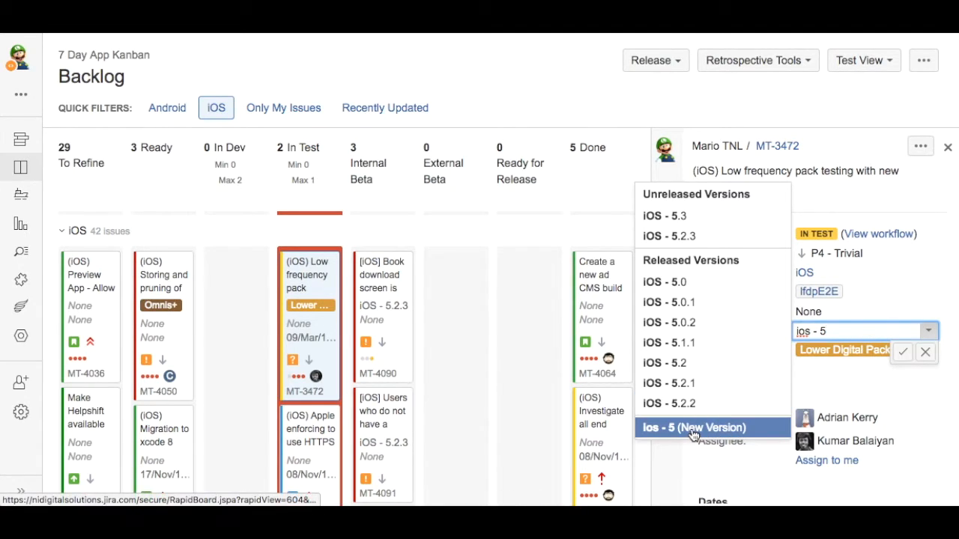
key(Down)
key(Down)
key(Down)
key(Down)
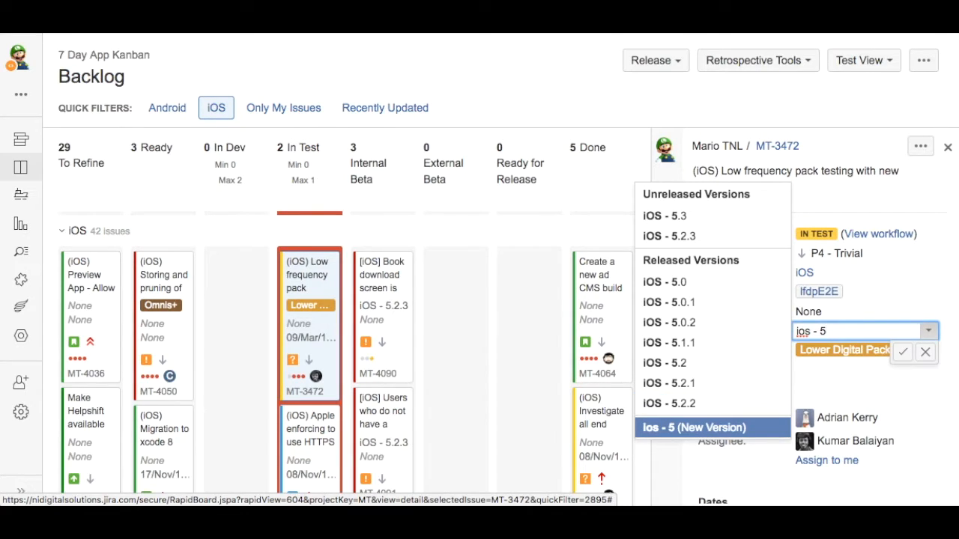
text(.2)
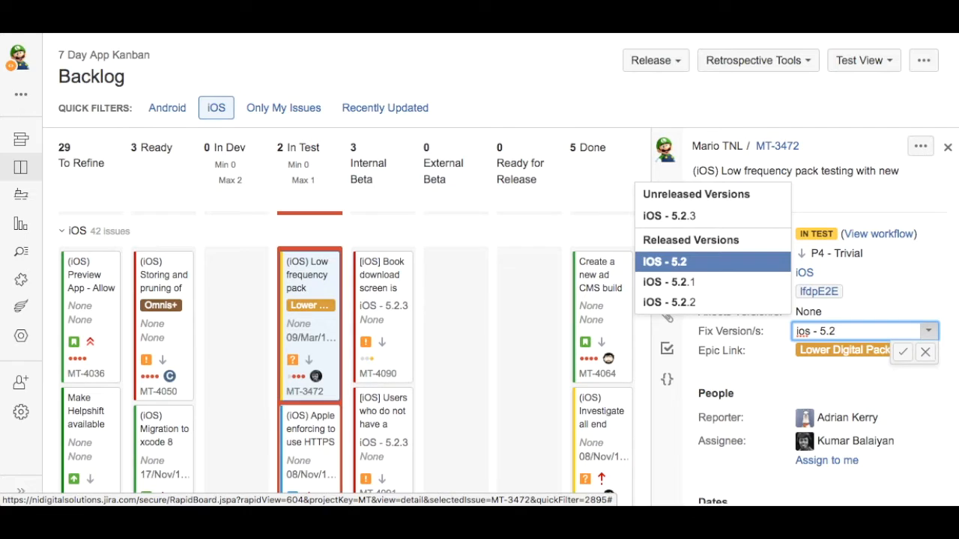
text(.4)
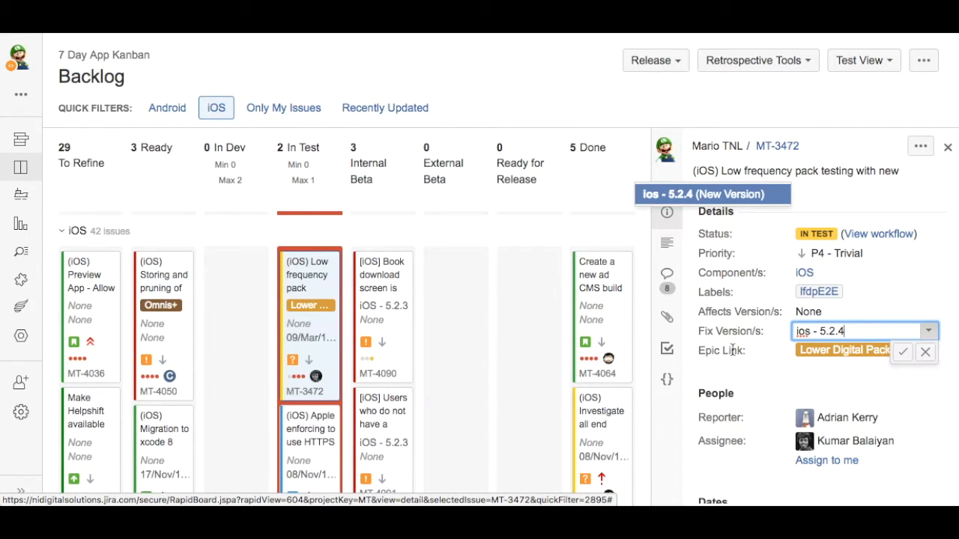
click(660, 196)
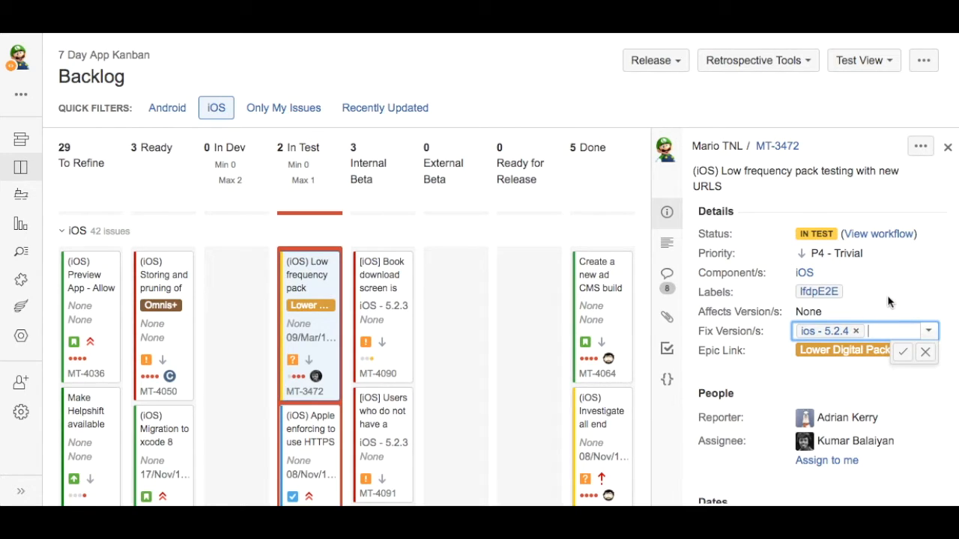
click(903, 352)
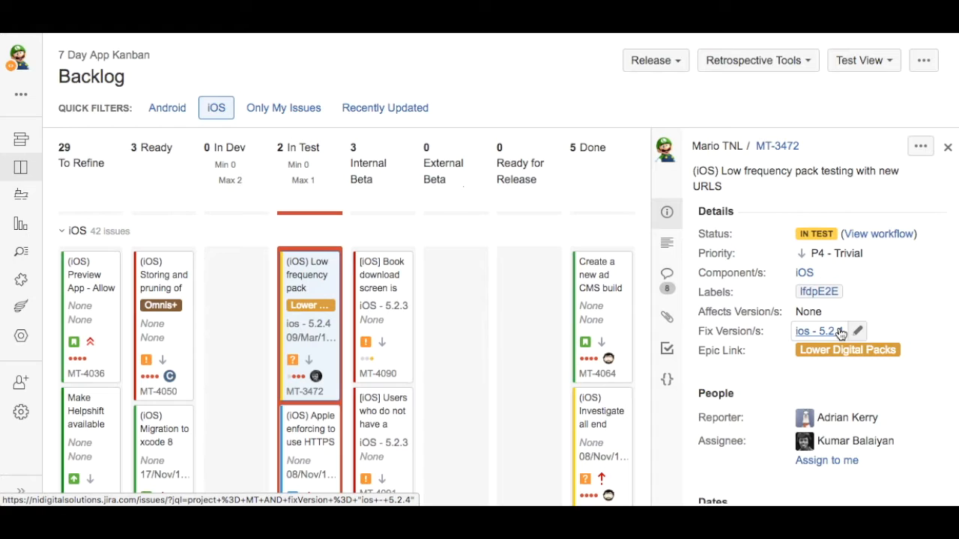
- Look up version 5.2.4 for the Fix Version/s of the Apple HTTPS connections issue and discard the edit
click(307, 431)
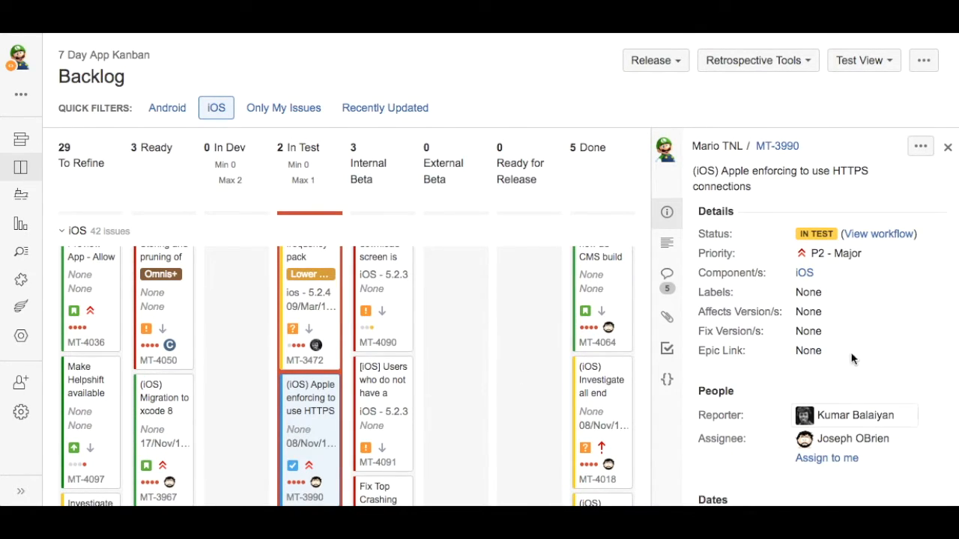
click(811, 331)
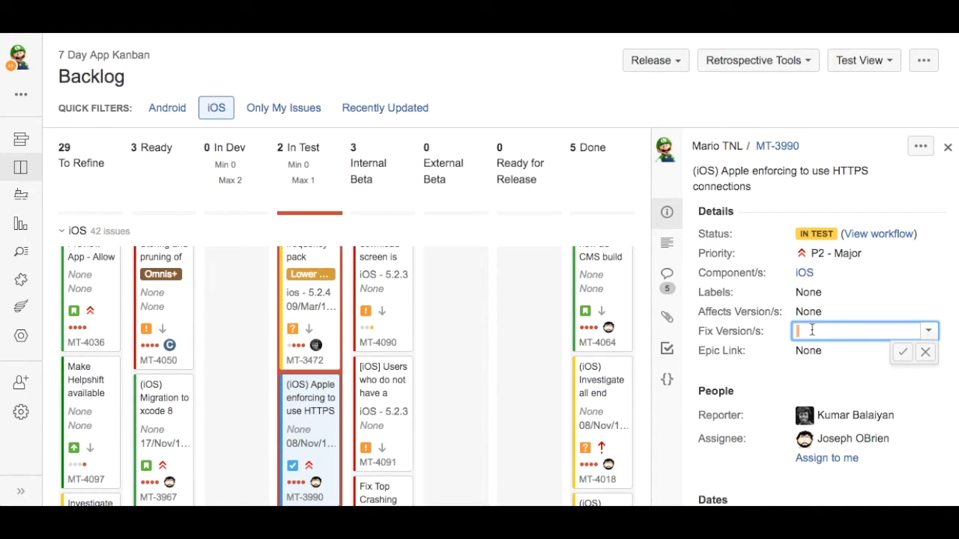
text(5.3)
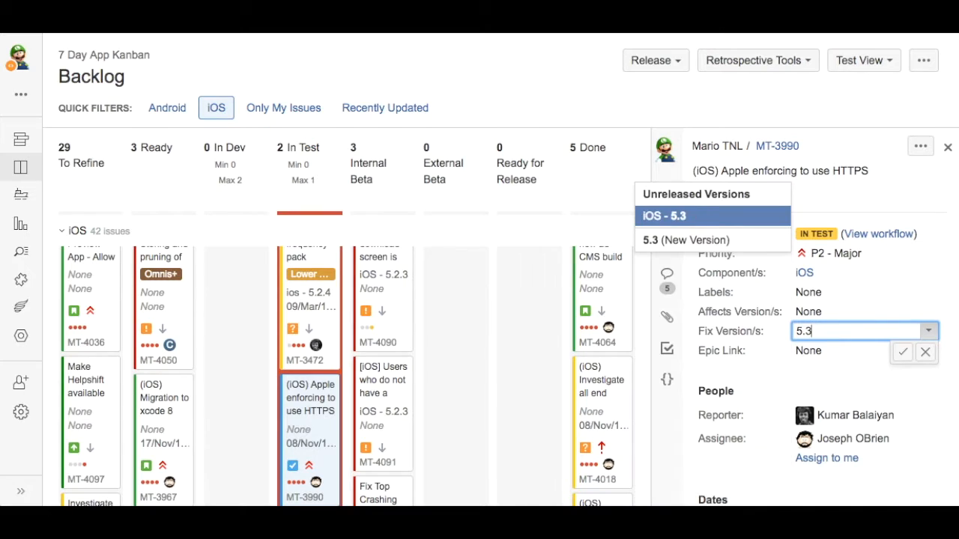
key(BackSpace)
text(2.4)
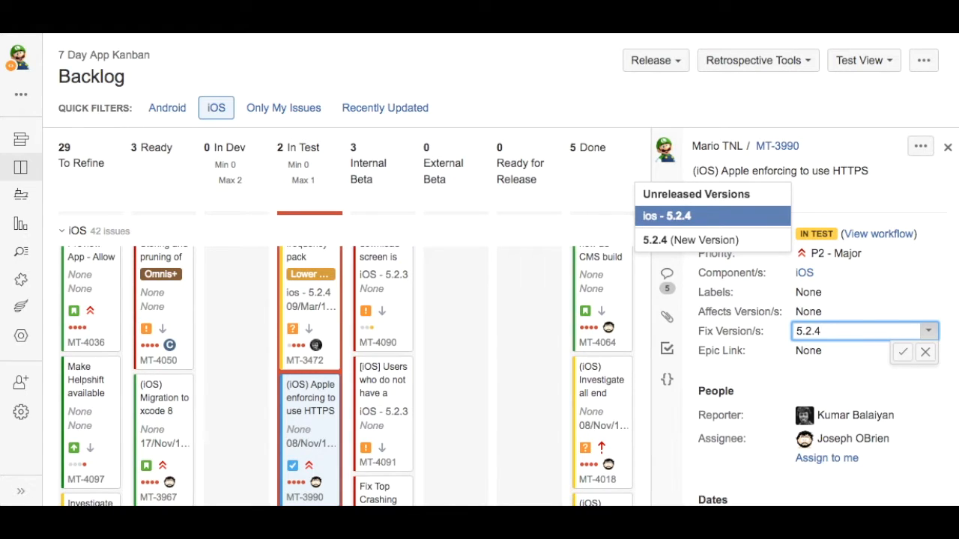
click(926, 352)
- Remove ios - 5.2.4 from the Fix Version/s of the low frequency pack testing issue and save the change
click(312, 303)
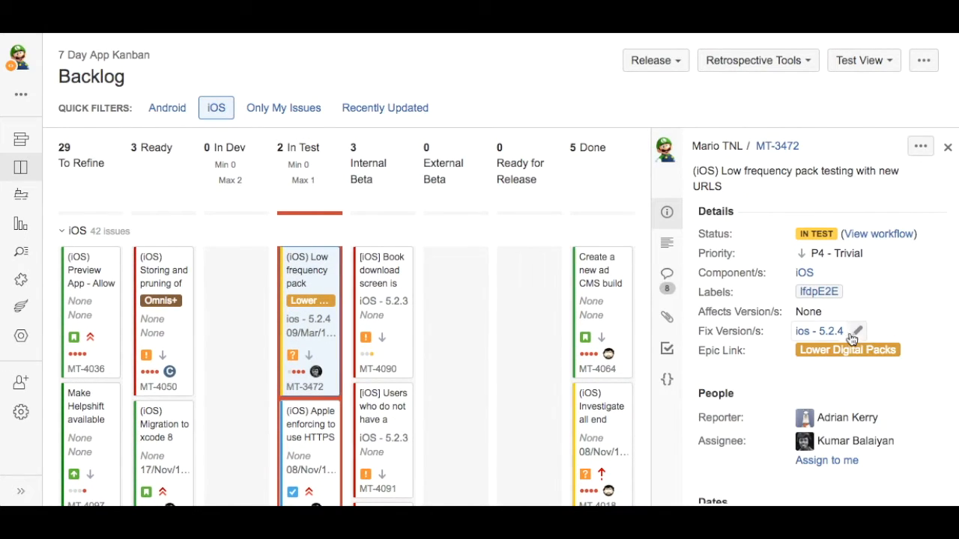
click(856, 334)
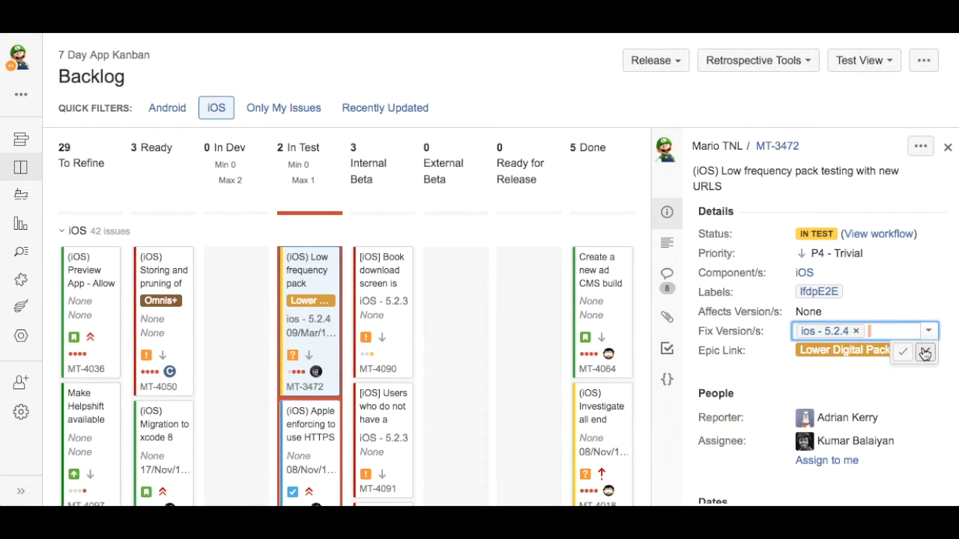
click(856, 332)
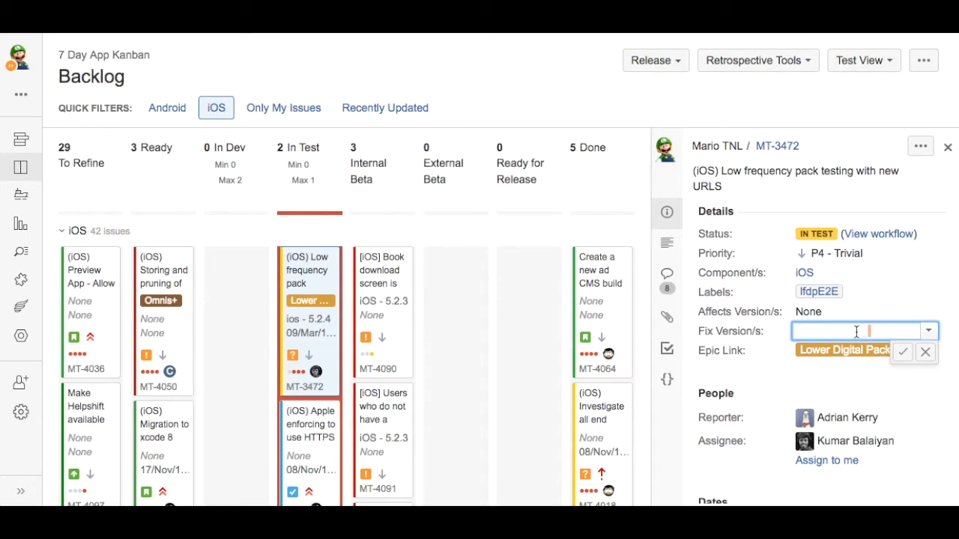
click(903, 351)
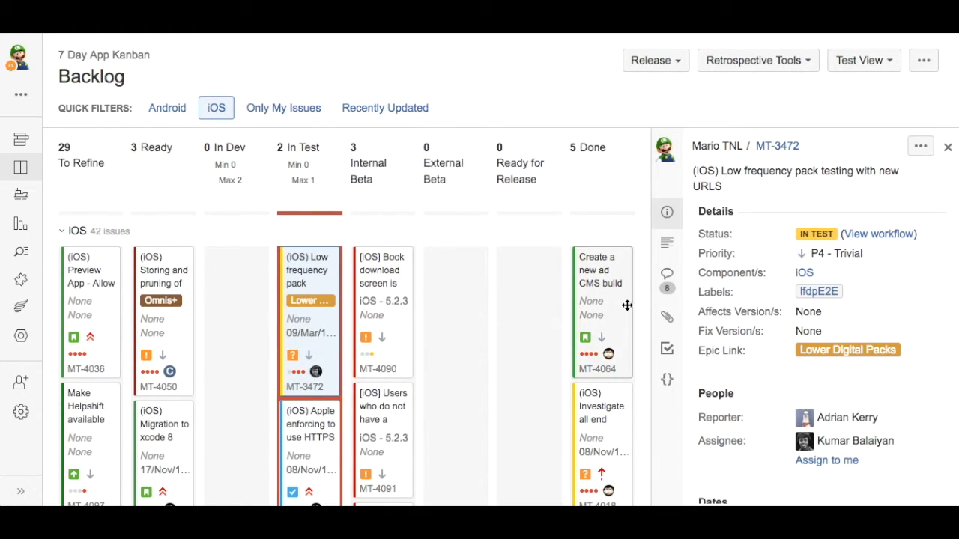
- View the board's release options and close the issue details
click(677, 72)
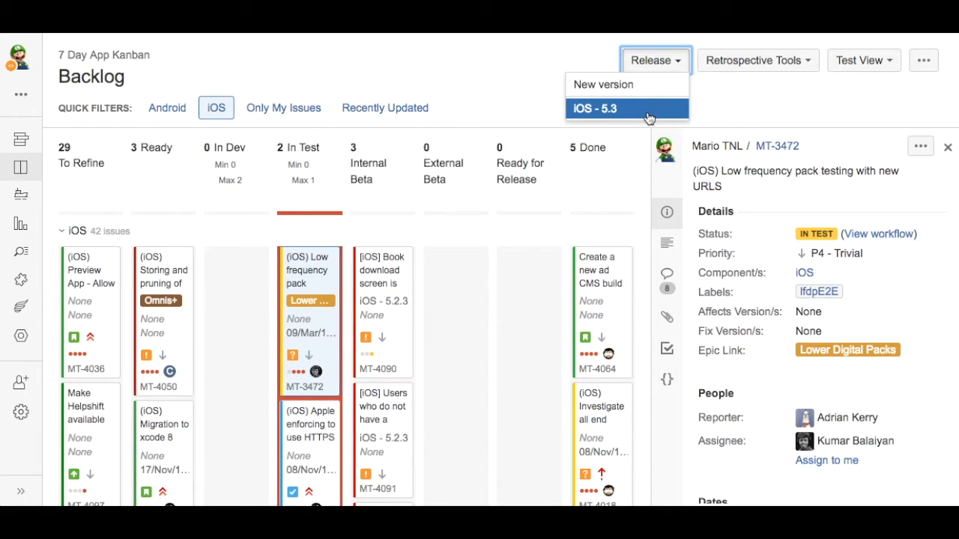
click(705, 109)
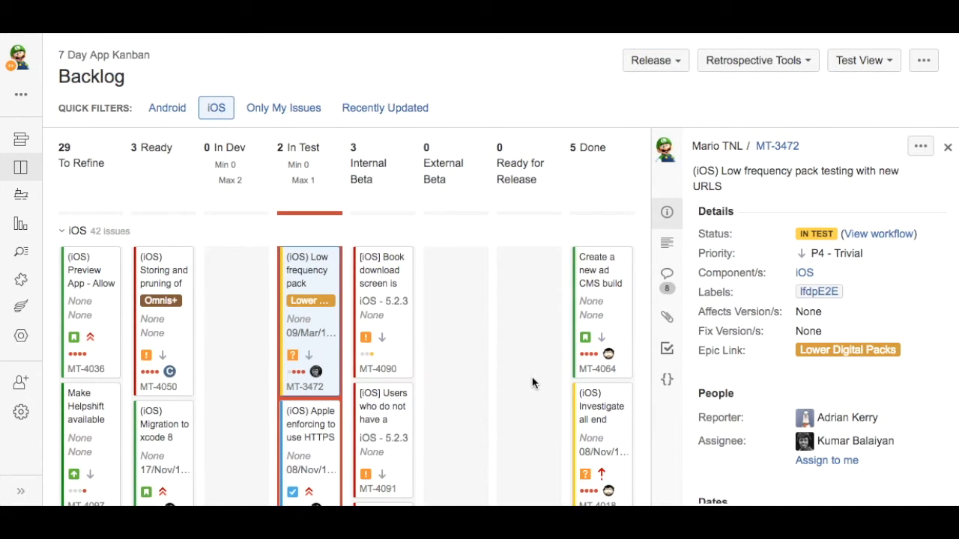
click(948, 149)
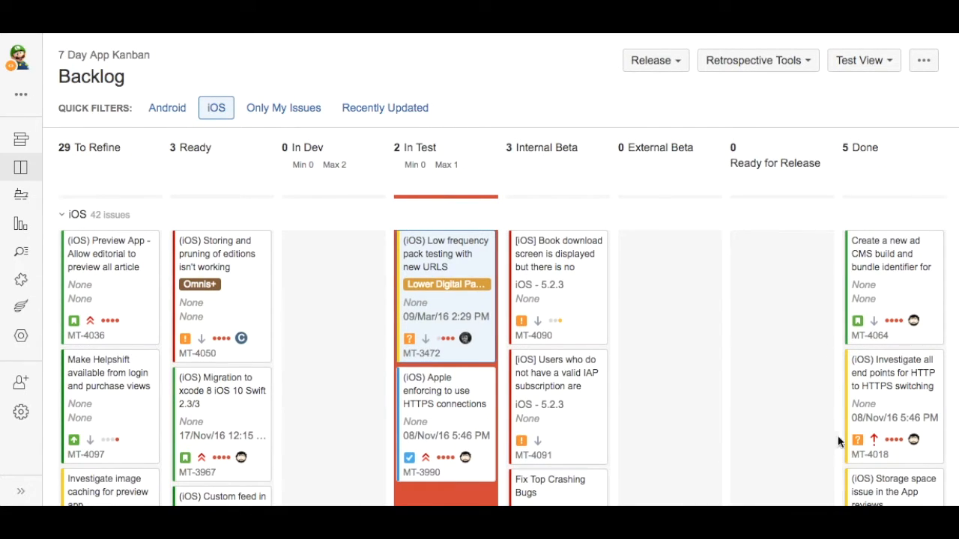
- Look through the iOS issues in the board's Done column
scroll(897, 389, down, 2)
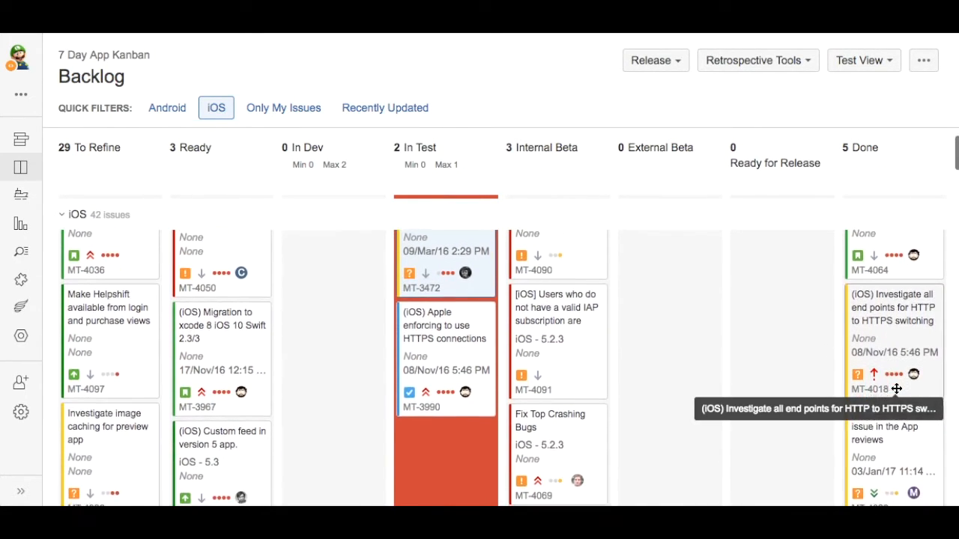
scroll(896, 389, down, 2)
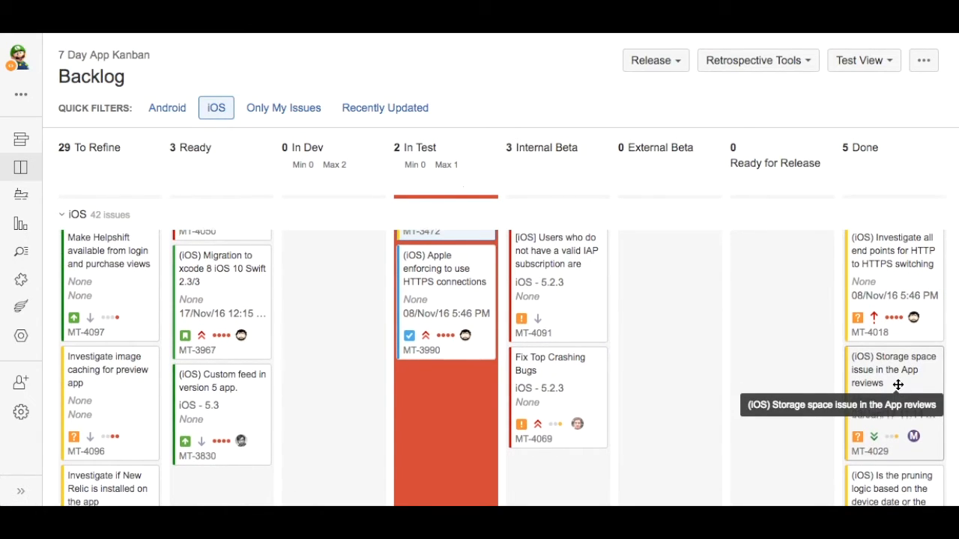
scroll(897, 384, up, 4)
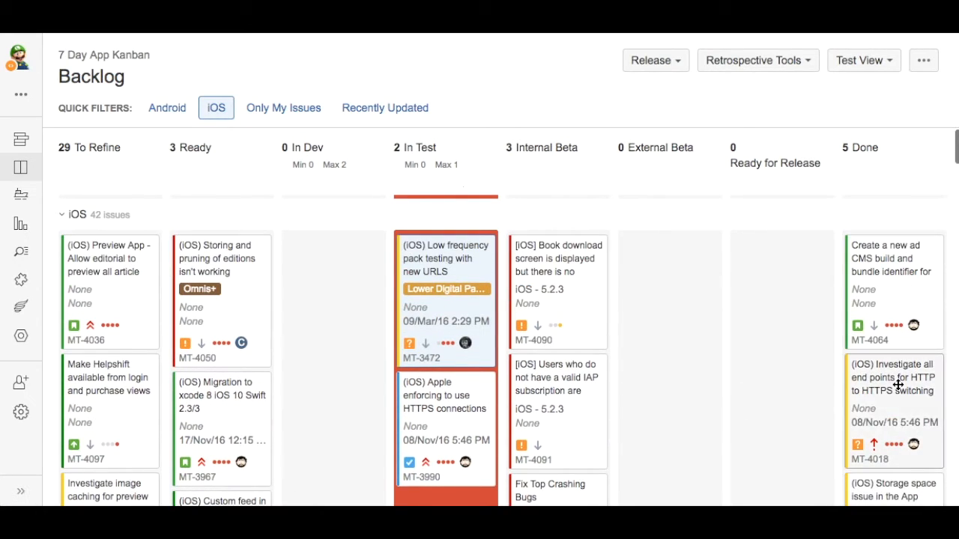
- Check the details of the Done issue about the new ad CMS build, and list the project's released versions
click(903, 288)
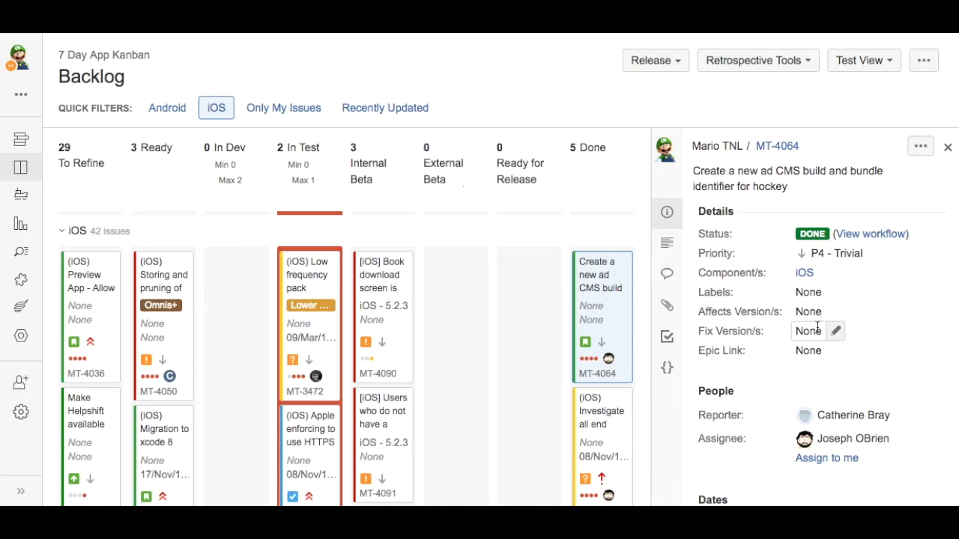
click(21, 196)
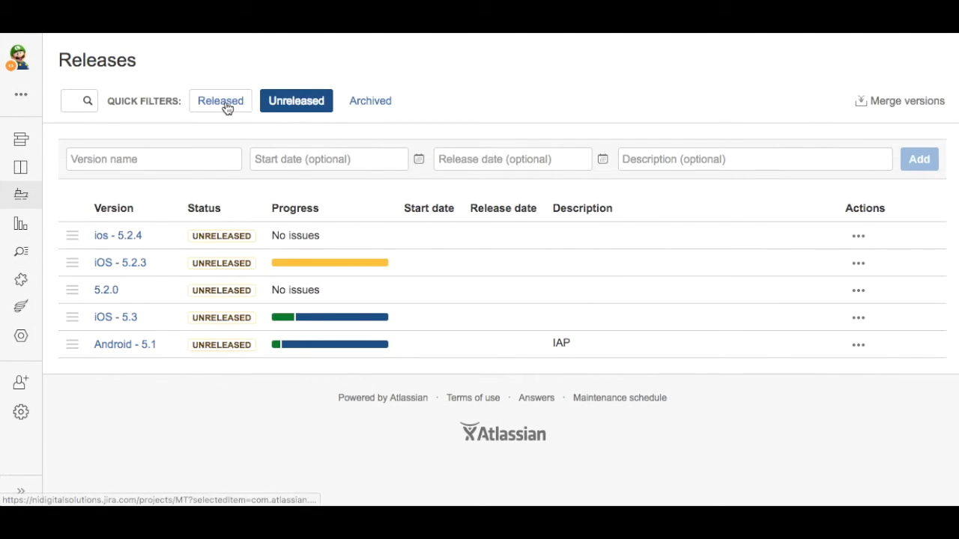
click(292, 101)
click(221, 102)
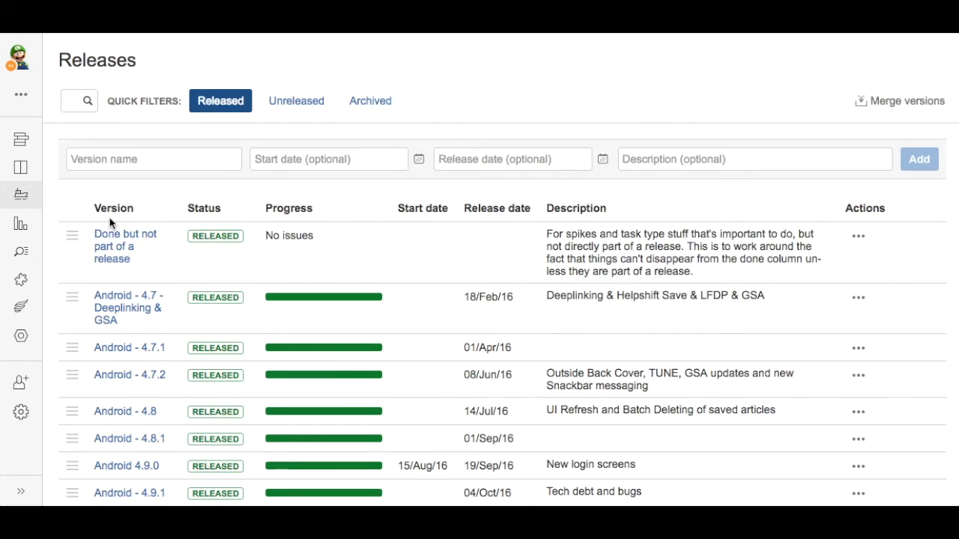
- Back on the Kanban board, set the new ad CMS build issue's Fix Version/s to "Done but not part of a release" and close its details
click(21, 141)
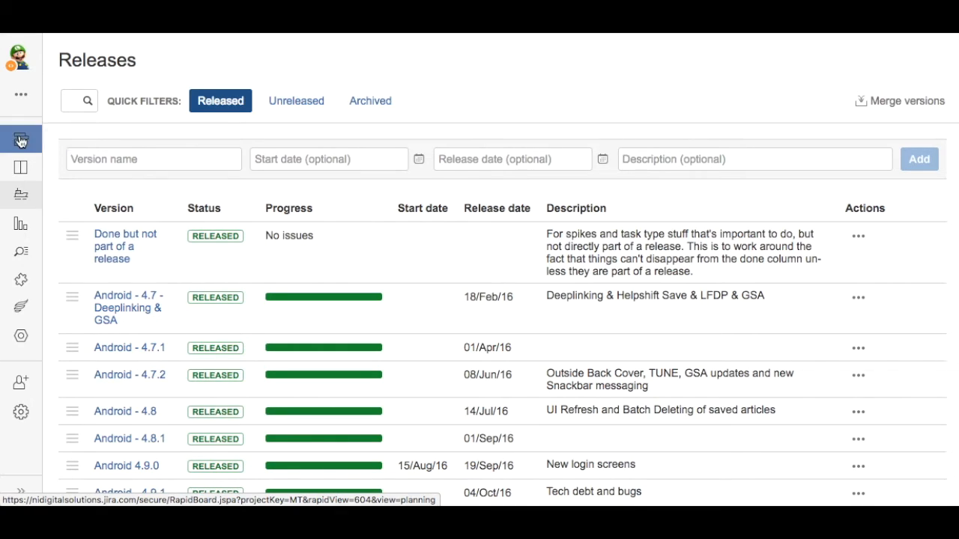
click(22, 175)
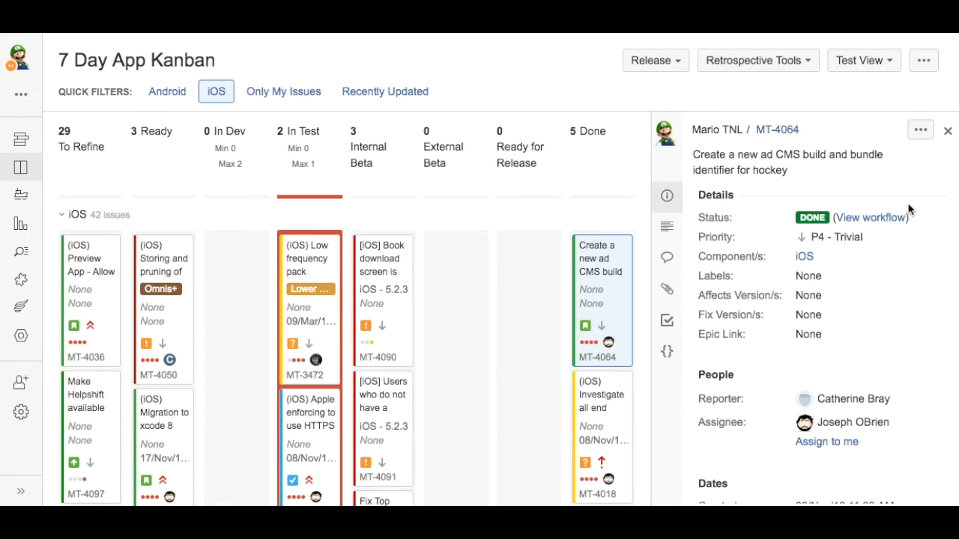
click(605, 285)
click(809, 316)
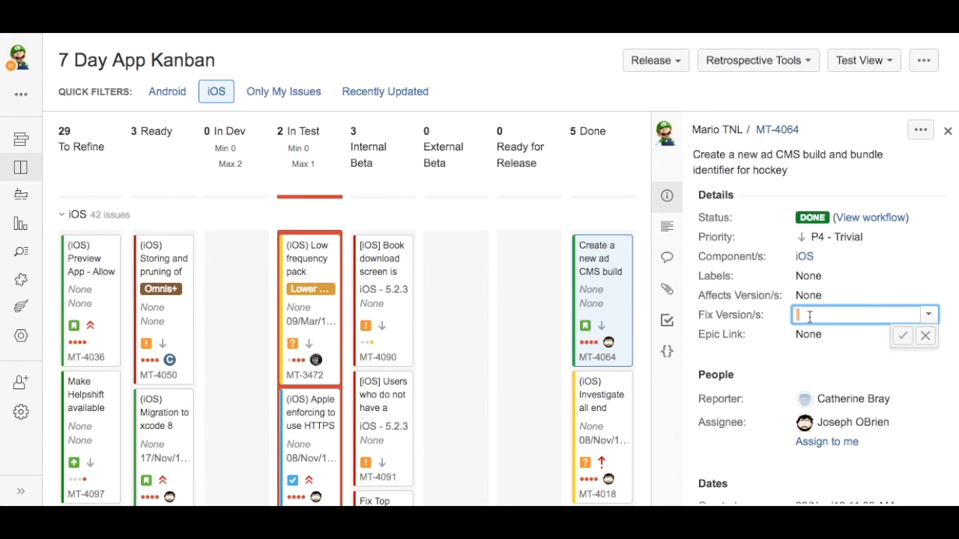
text(done)
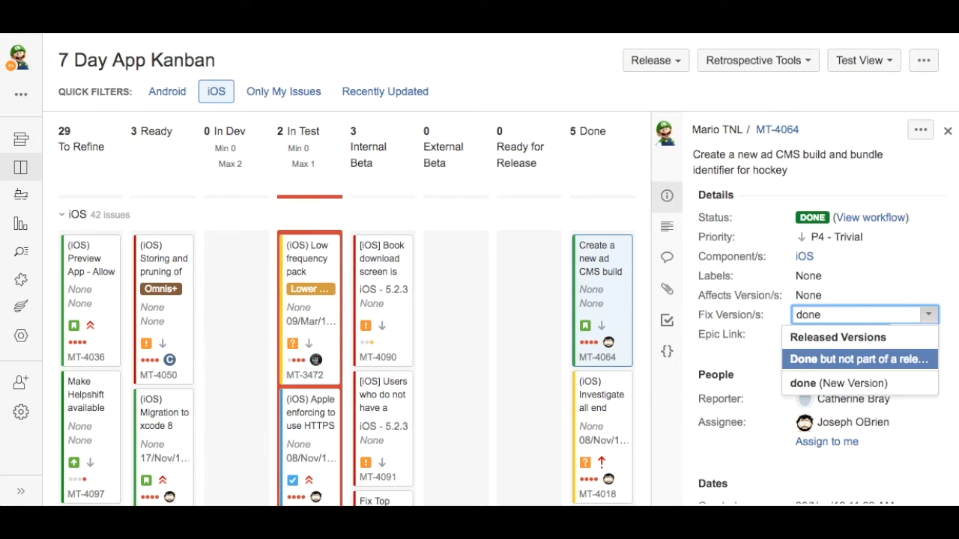
key(Return)
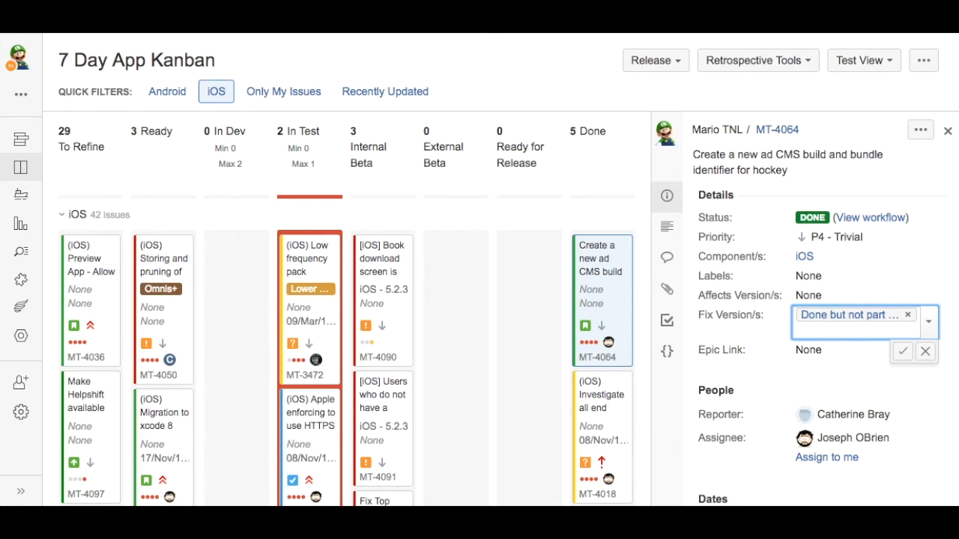
key(Return)
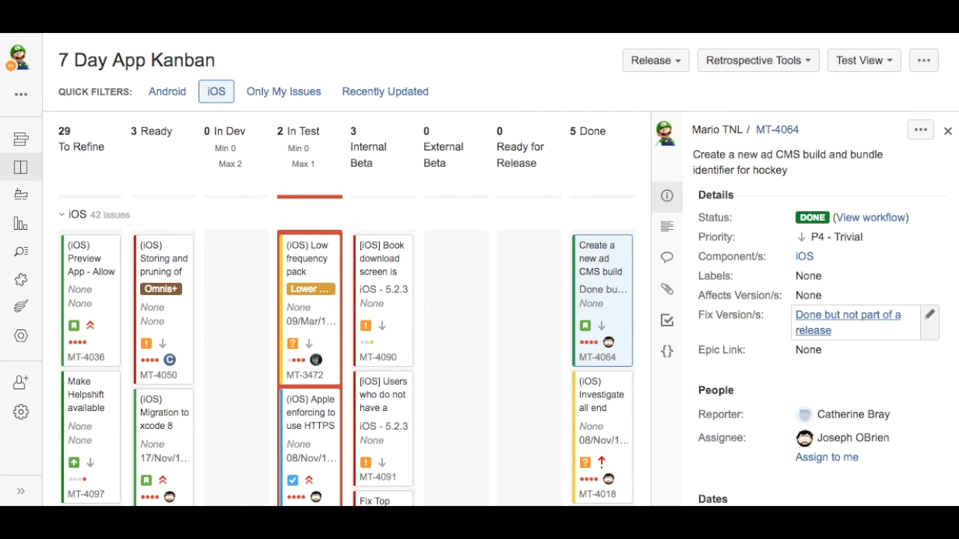
click(947, 131)
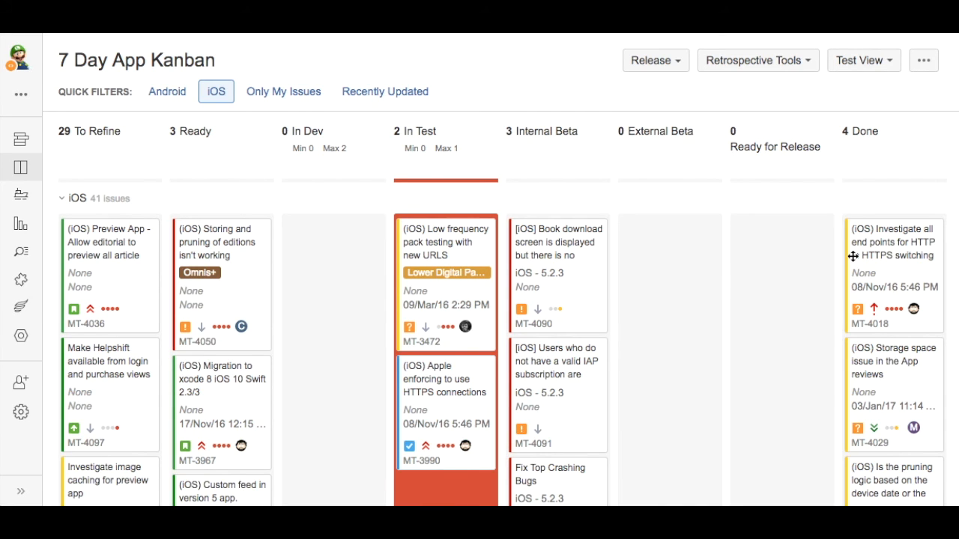
mouse_move(423, 506)
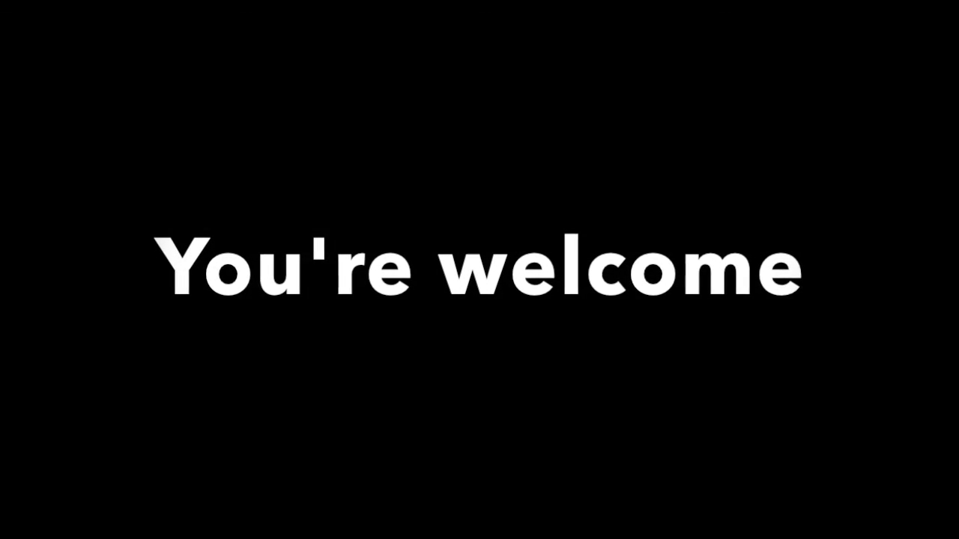